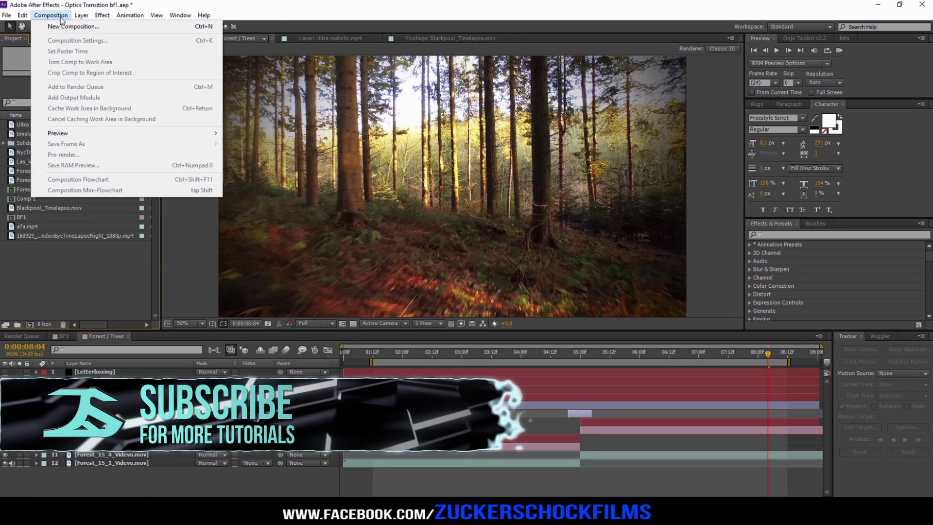
Create the 1920×1080, 30 fps Comp 2 and add Ultra realistic.mp4 to it as a layer.
left_click(60, 27)
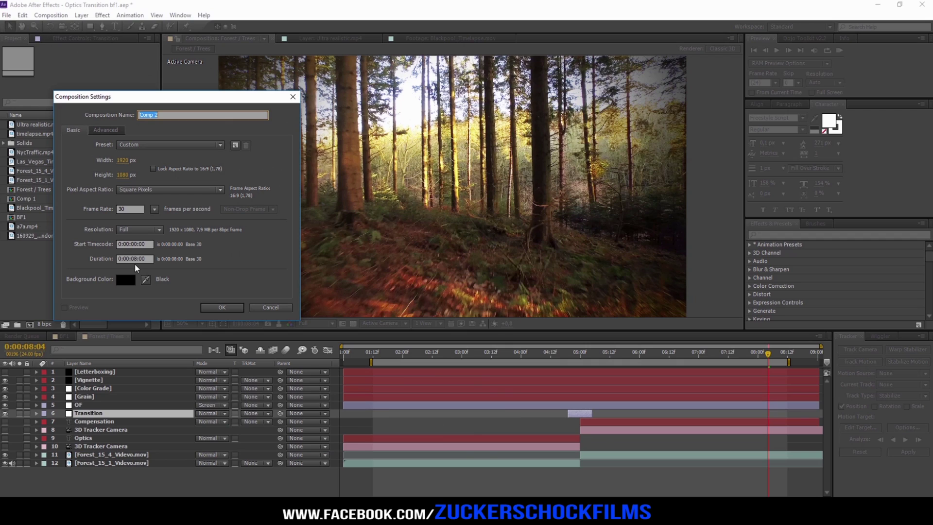
left_click(219, 307)
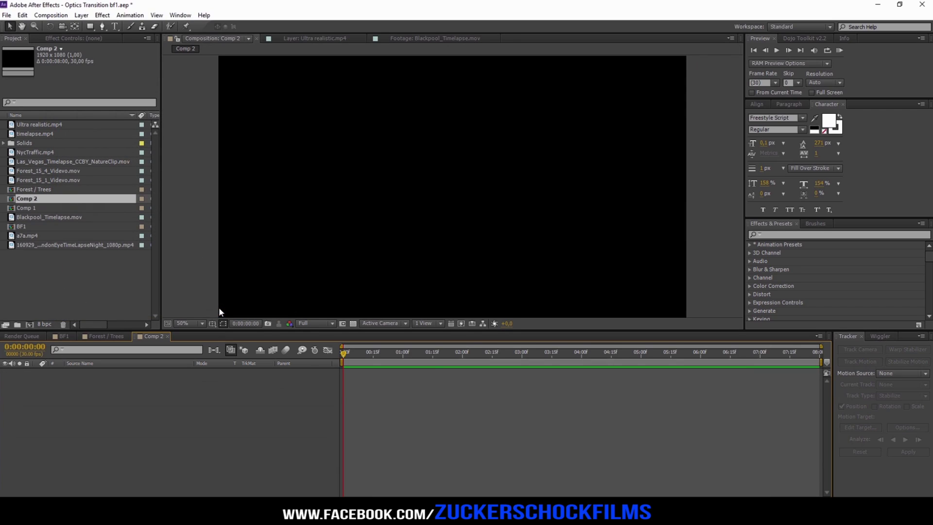
left_click_drag(33, 125, 84, 169)
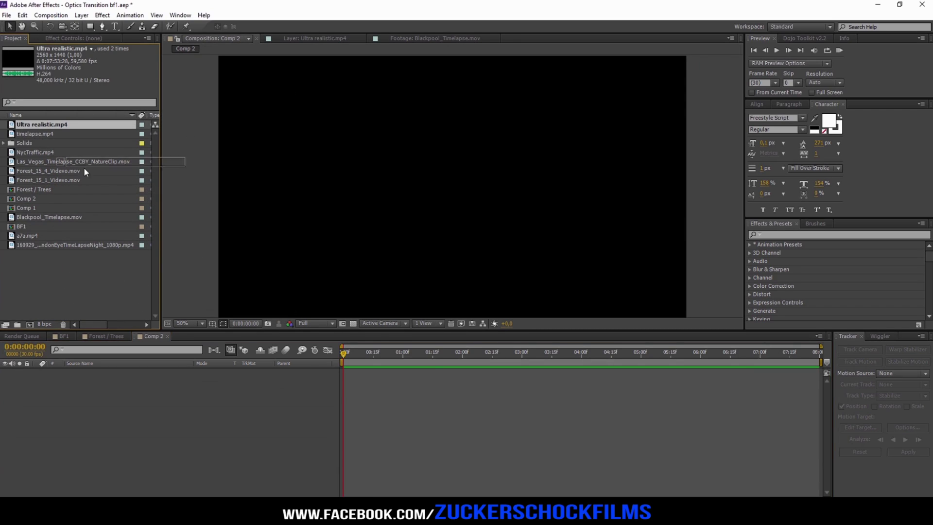
left_click_drag(104, 377, 106, 388)
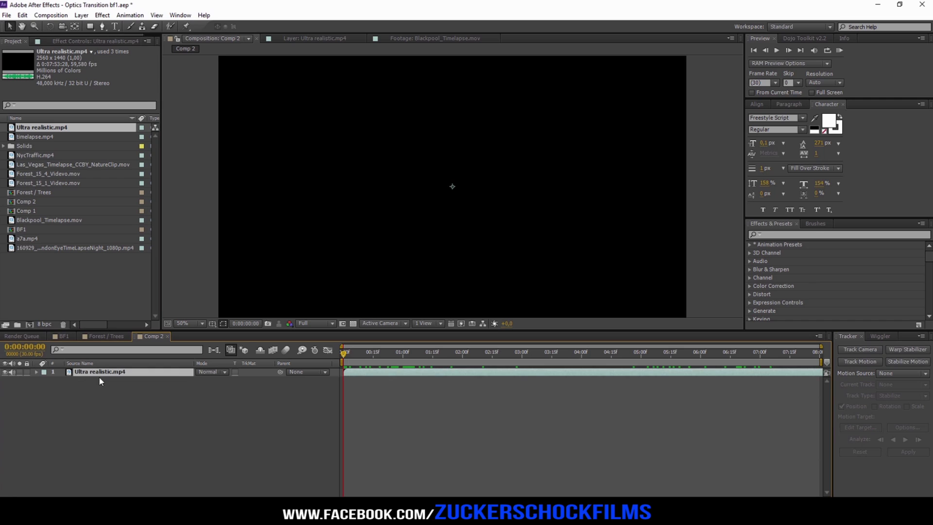
Preview the clip in its layer viewer, then scrub Comp 2's timeline to find the cut point.
double_click(93, 374)
left_click_drag(290, 301, 168, 301)
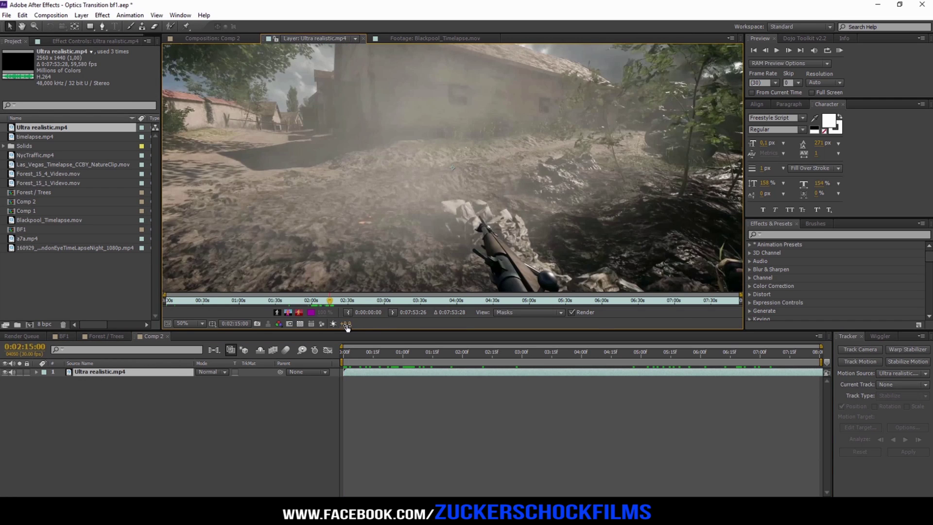
left_click(266, 336)
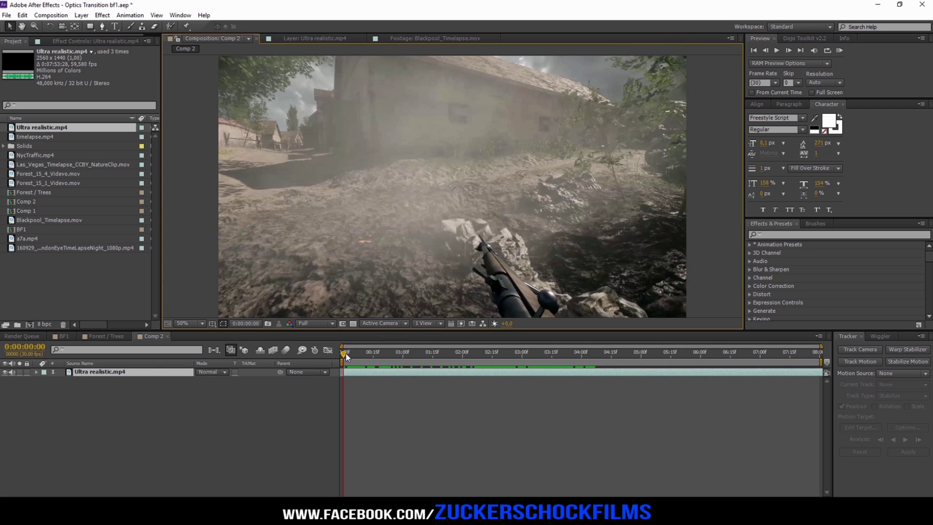
left_click_drag(347, 357, 575, 351)
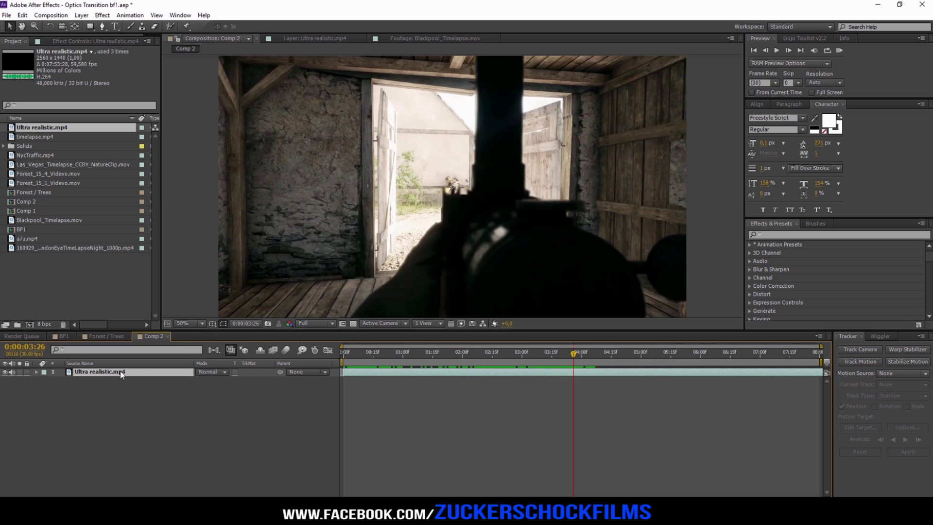
Split the clip into two layers and set the upper layer's in-point to a later battlefield shot.
left_click(22, 15)
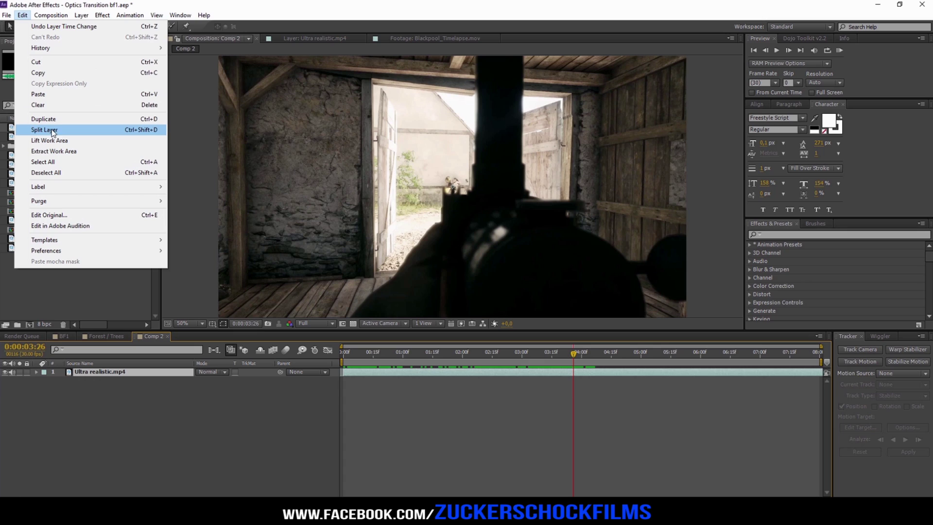
left_click(72, 130)
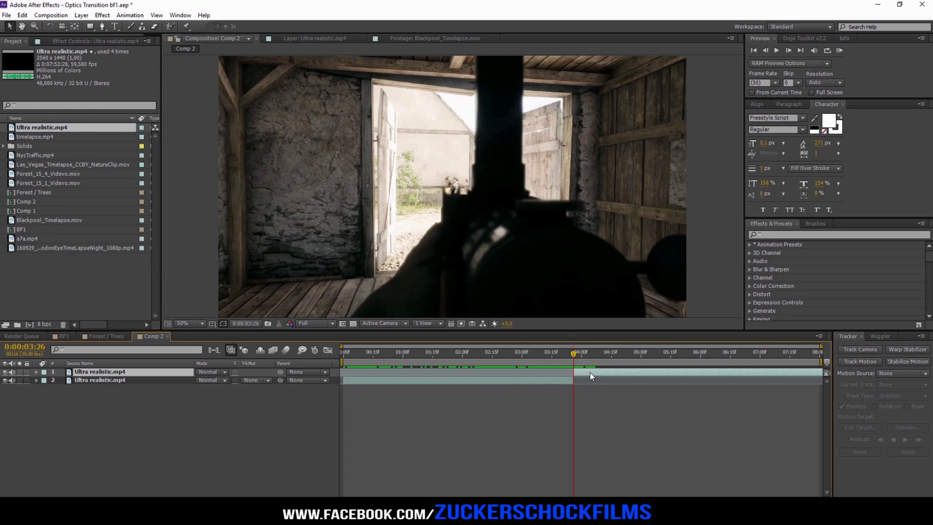
double_click(115, 373)
left_click_drag(519, 300, 573, 299)
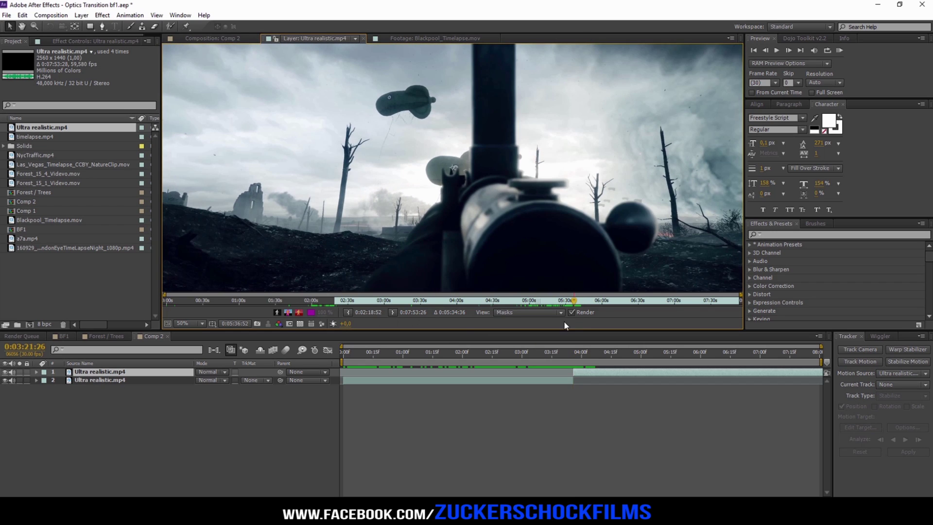
left_click(349, 312)
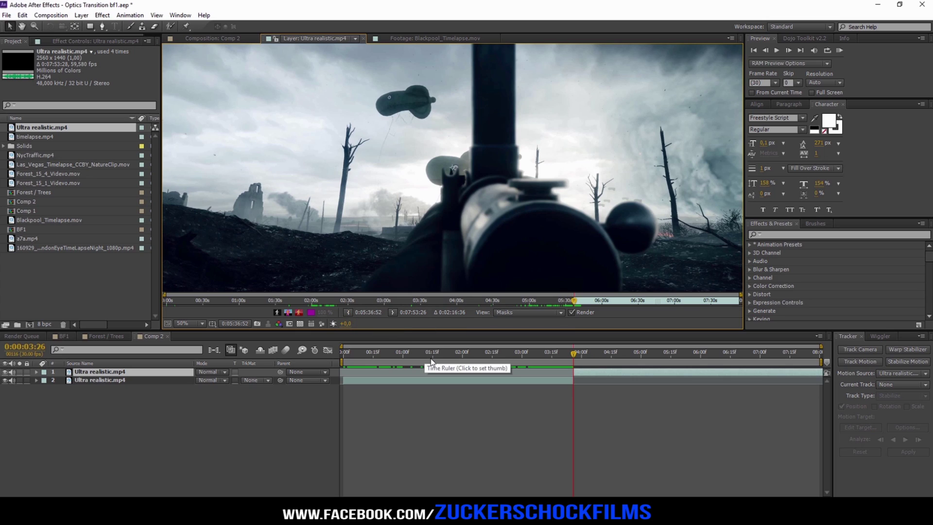
Align the upper layer's start with the cut near 0:00:04:08, nudging it slightly earlier.
left_click(108, 380)
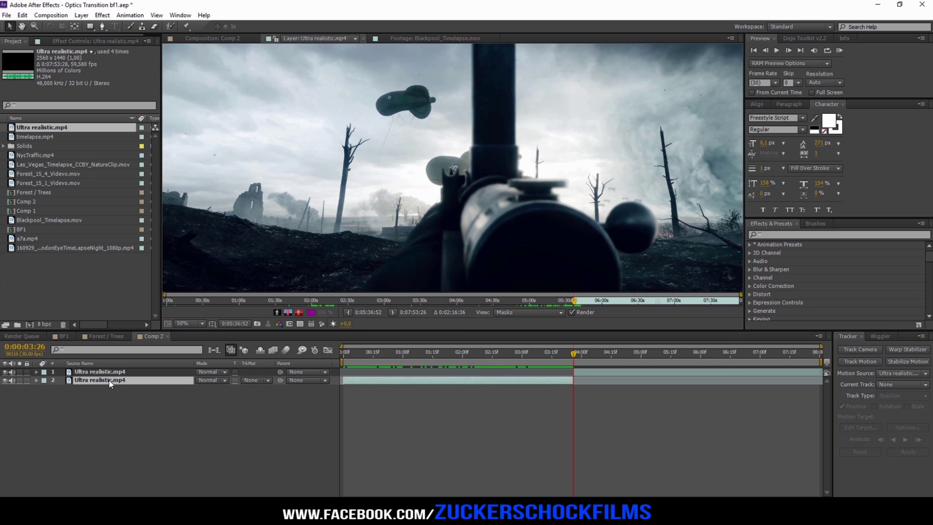
left_click(221, 39)
left_click_drag(577, 355, 597, 357)
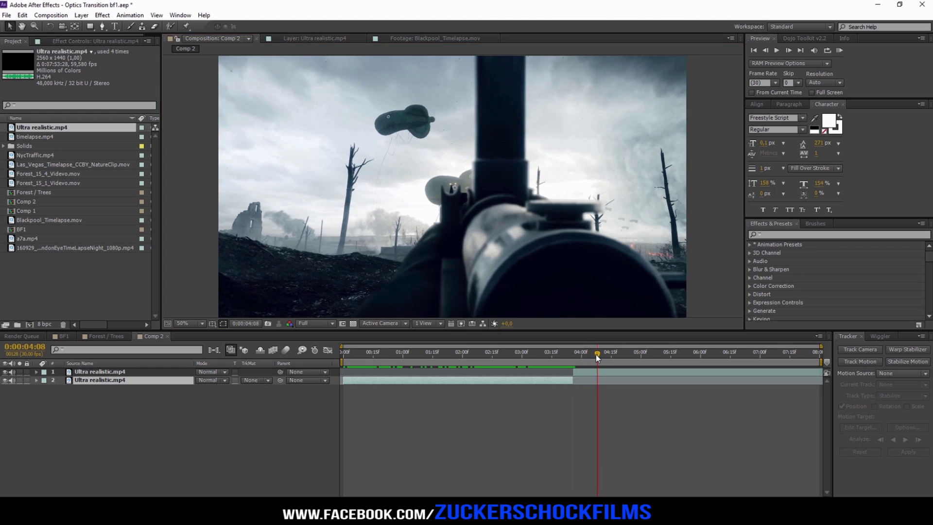
left_click(576, 372)
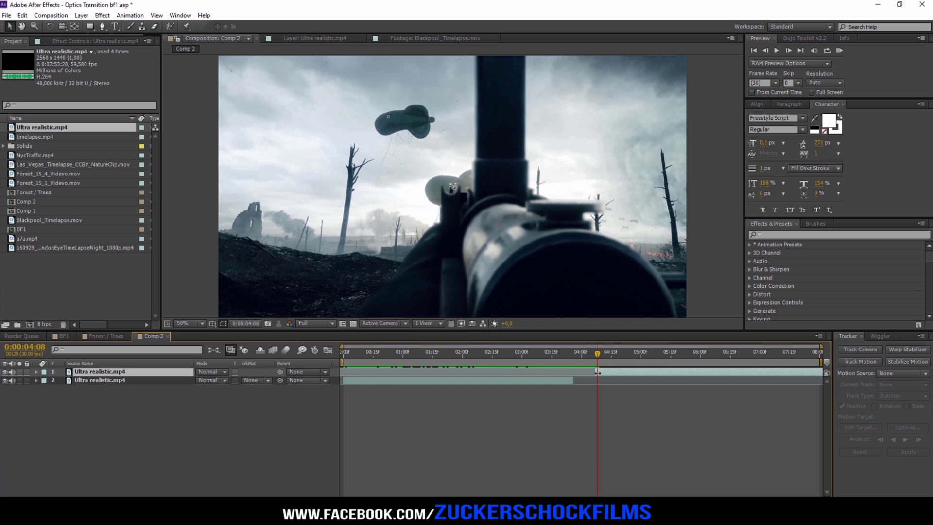
left_click_drag(597, 372, 574, 354)
key("alt+Page_Up")
key("alt+Page_Up")
Add an adjustment layer named Transition above the two clip layers.
right_click(248, 410)
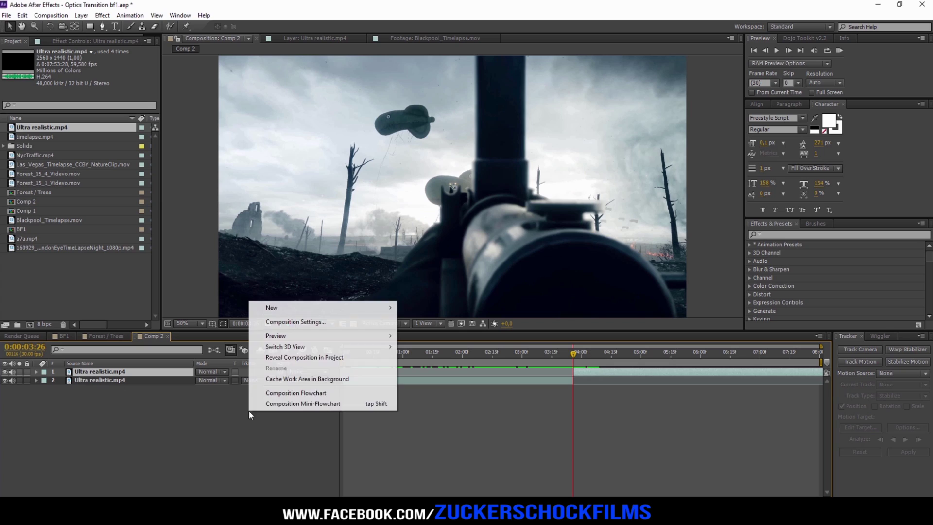
mouse_move(297, 307)
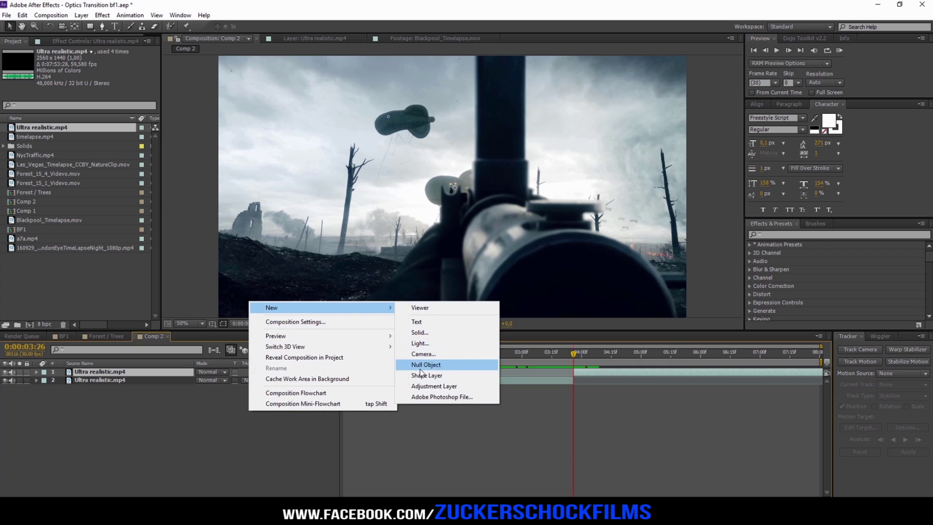
left_click(427, 388)
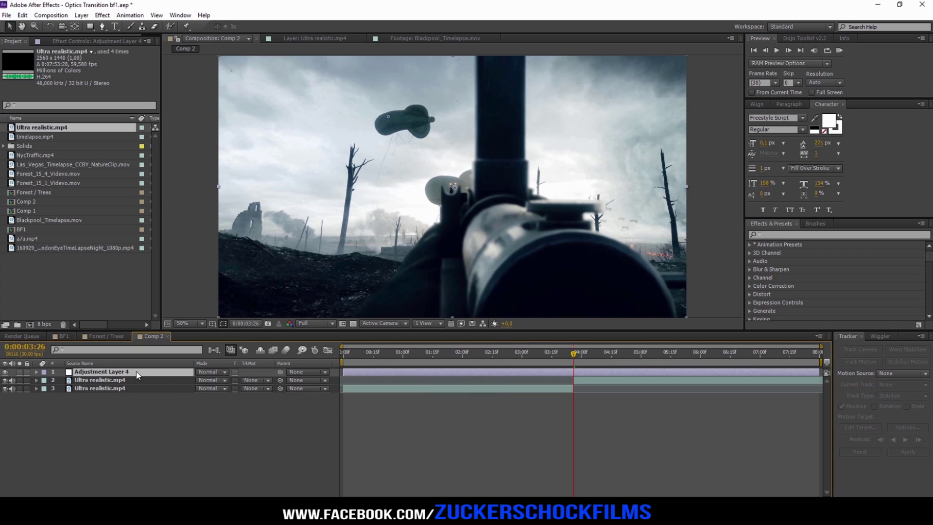
type("Transition")
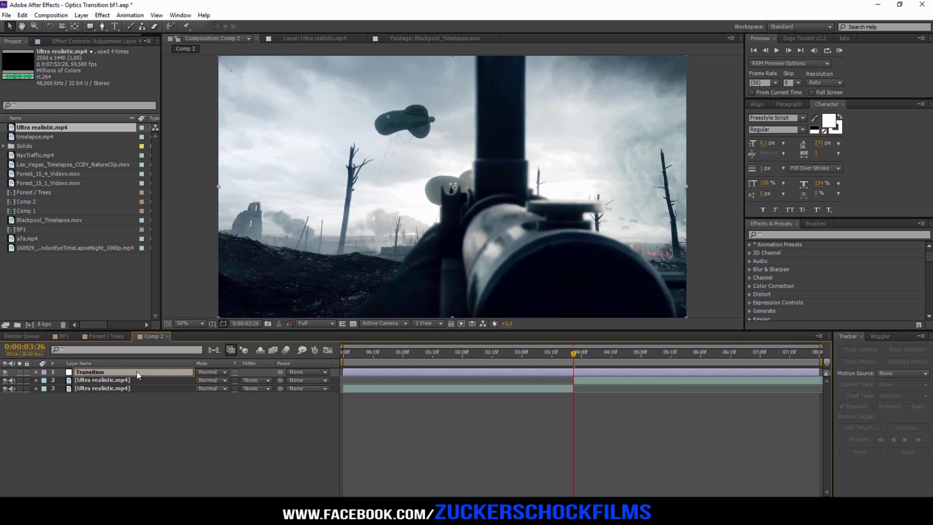
key("Return")
Search the effects for 'optics' and apply Distort > Optics Compensation to Transition.
left_click(781, 235)
type("optics")
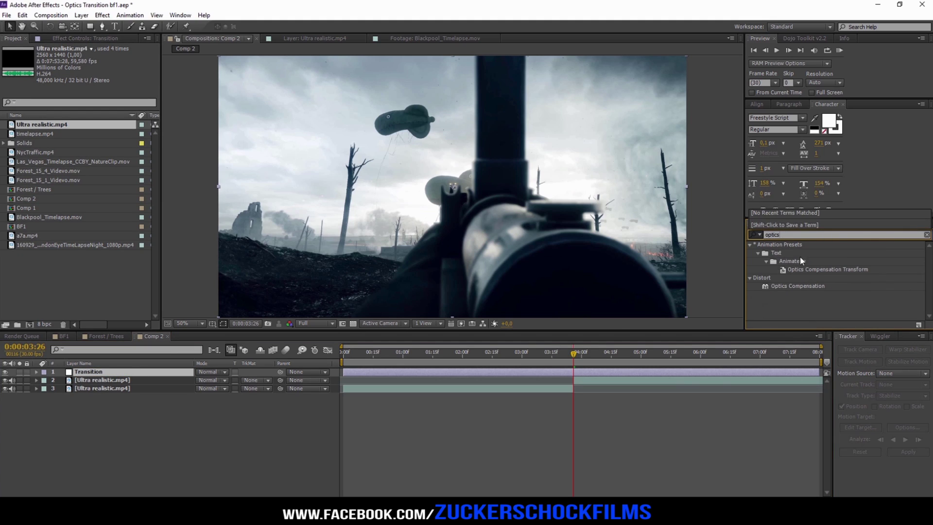
left_click(787, 285)
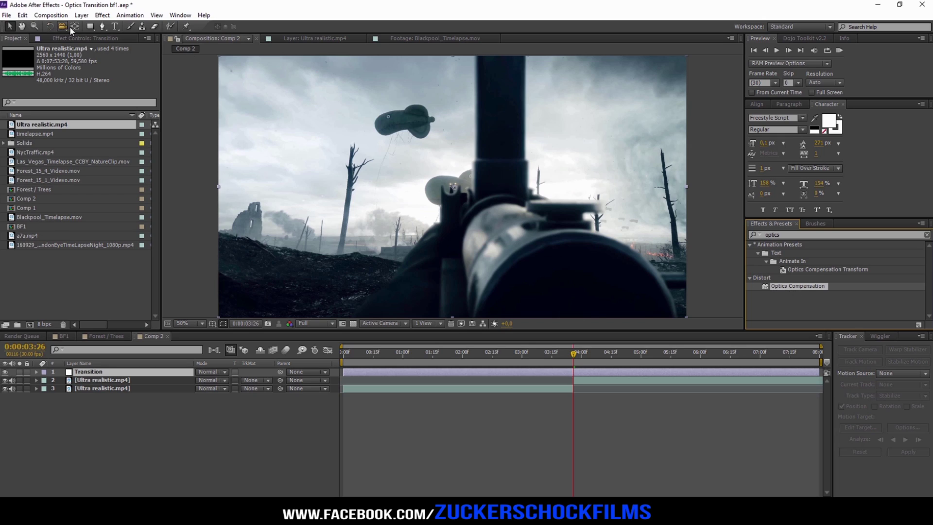
left_click(102, 16)
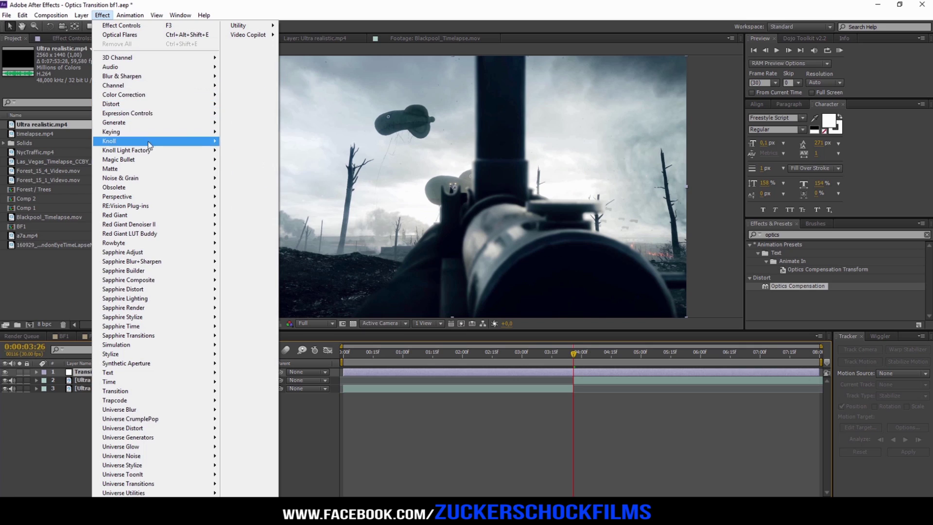
mouse_move(110, 108)
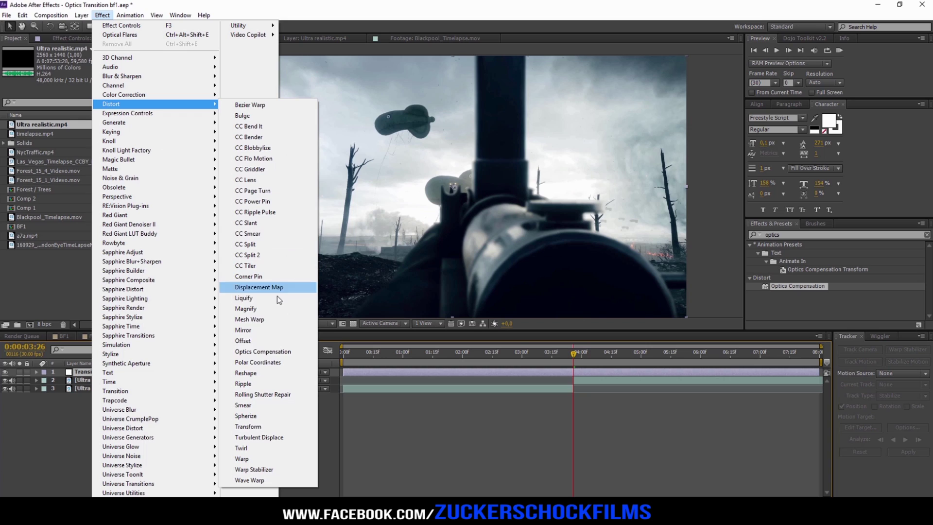
left_click(281, 355)
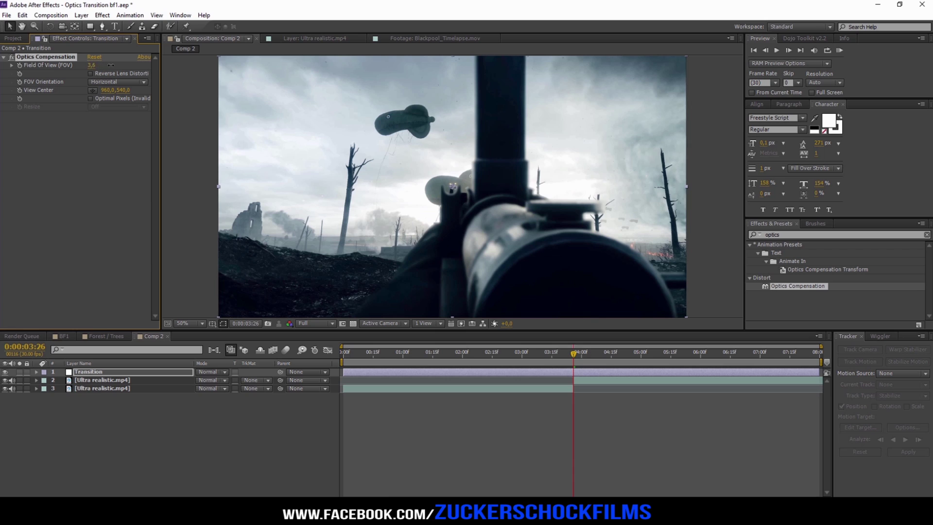
Set Optics Compensation's Field Of View to 150 with Reverse Lens Distortion enabled.
left_click_drag(111, 65, 572, 80)
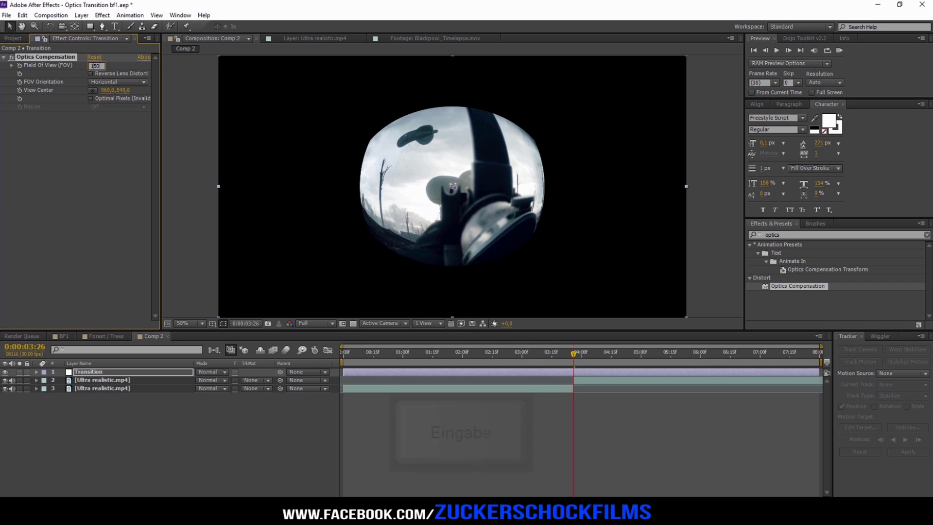
key("Return")
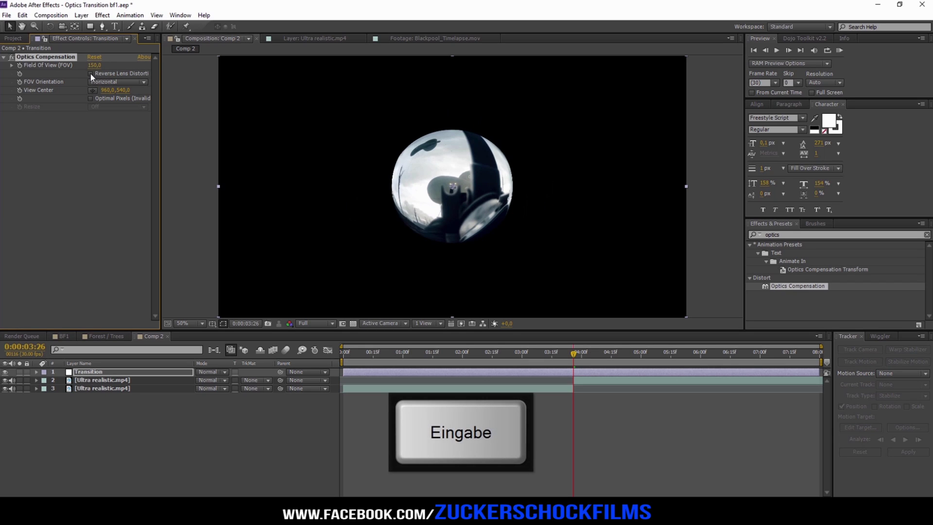
left_click(91, 74)
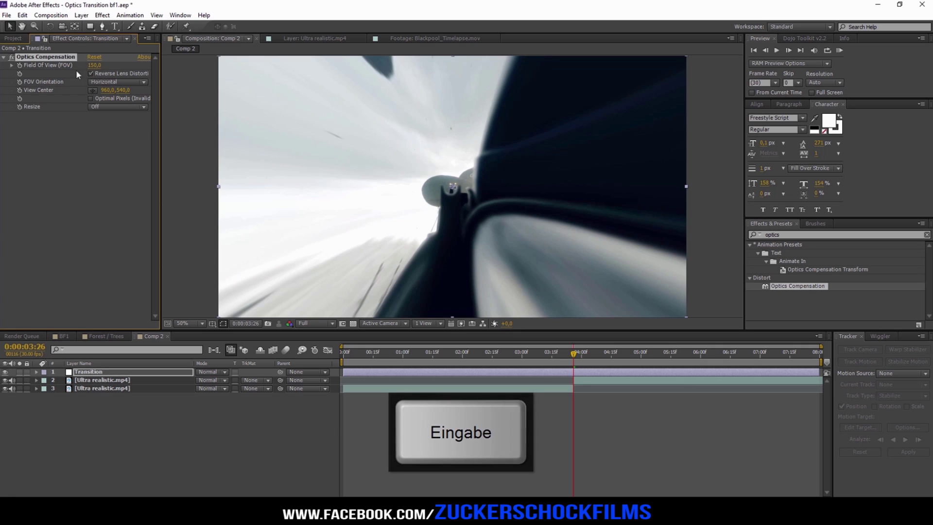
Keyframe Field Of View at 150, then add a 0 keyframe at 0:00:03:21.
left_click(20, 65)
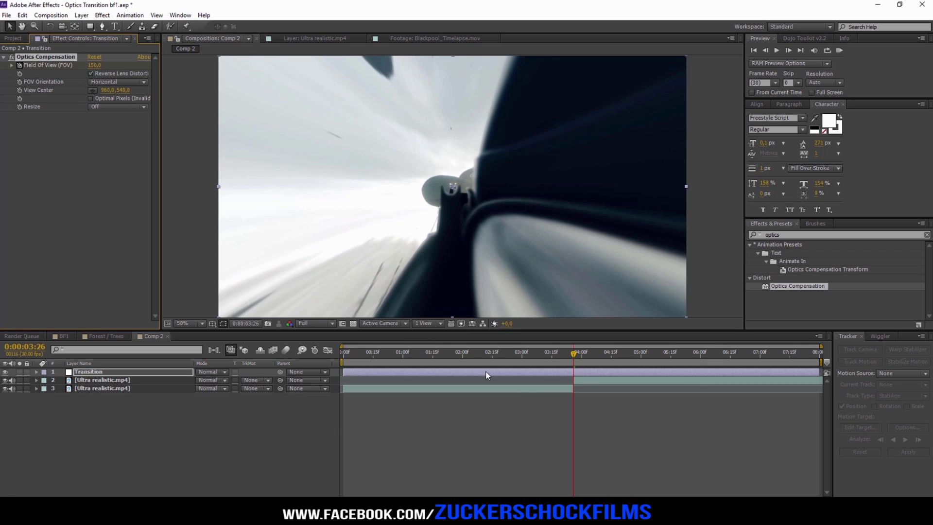
key("Page_Up")
key("Page_Up")
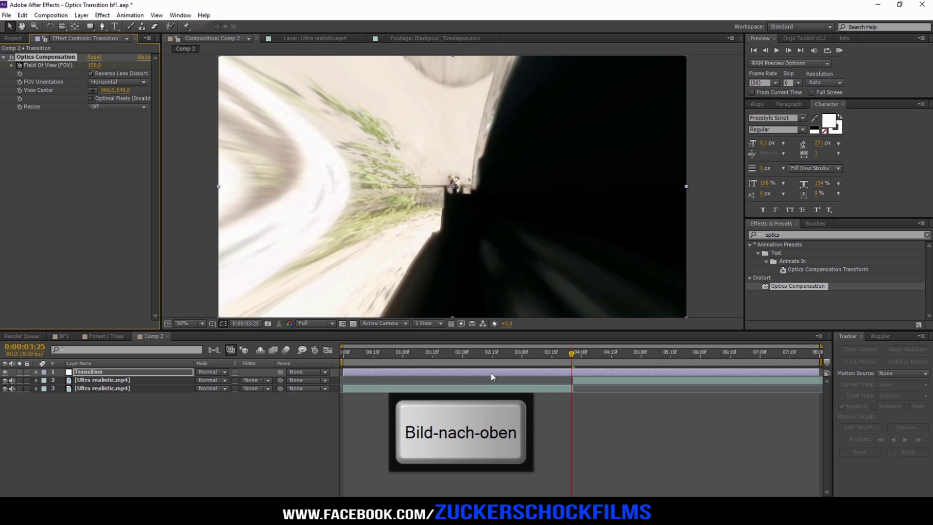
key("Page_Up")
key("Page_Up")
key("Page_Up")
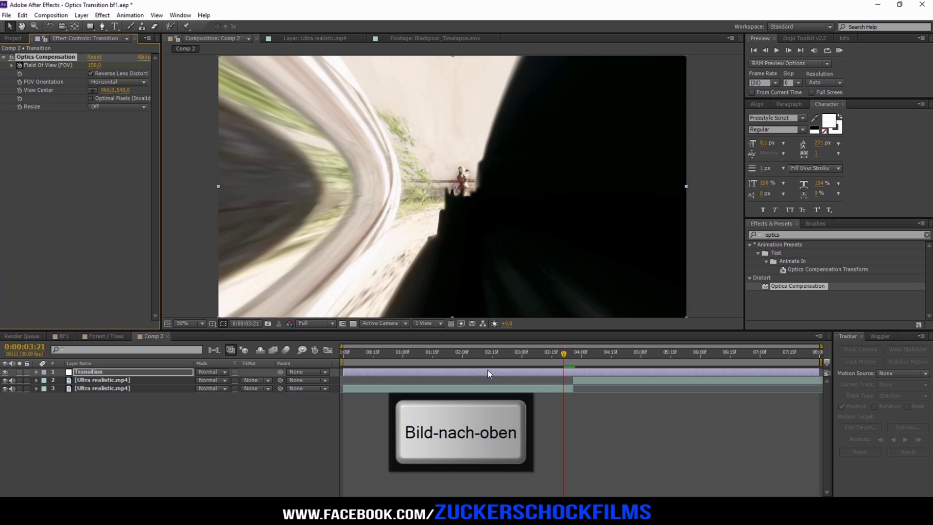
left_click(93, 65)
type("0")
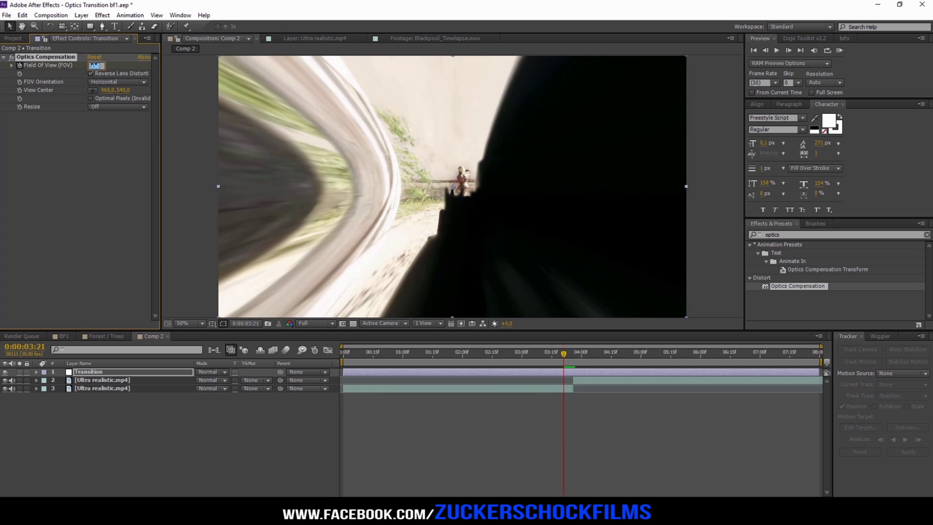
key("Return")
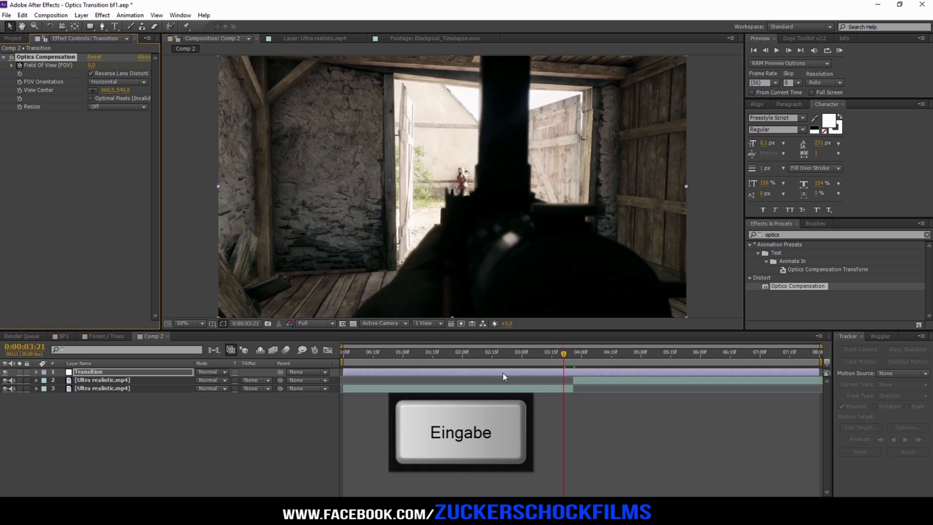
Add a third Field Of View keyframe of 0 at 0:00:04:01.
key("u")
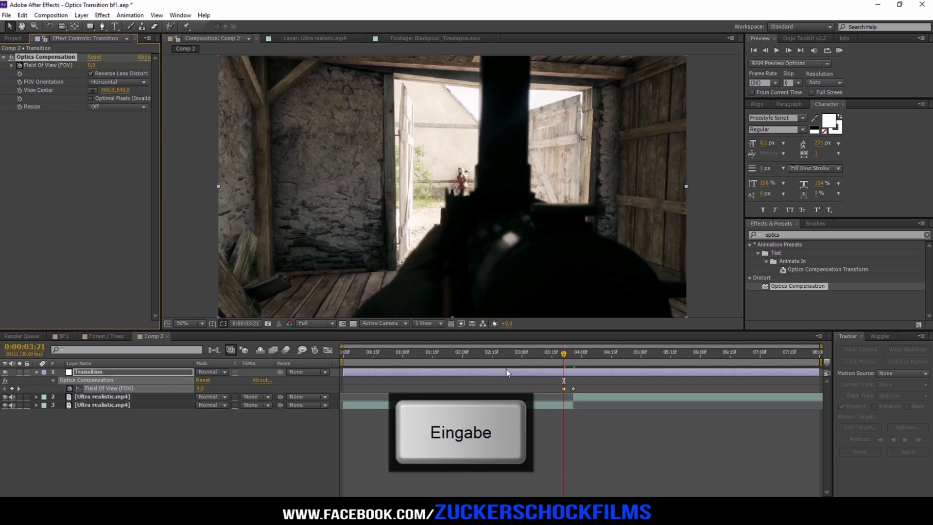
left_click(15, 388)
left_click_drag(573, 381, 582, 380)
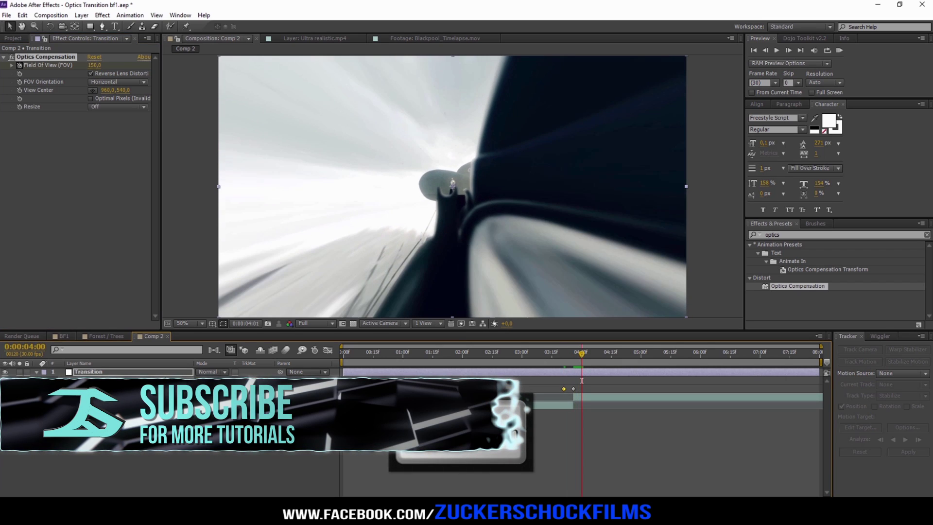
key("Page_Down")
left_click(93, 65)
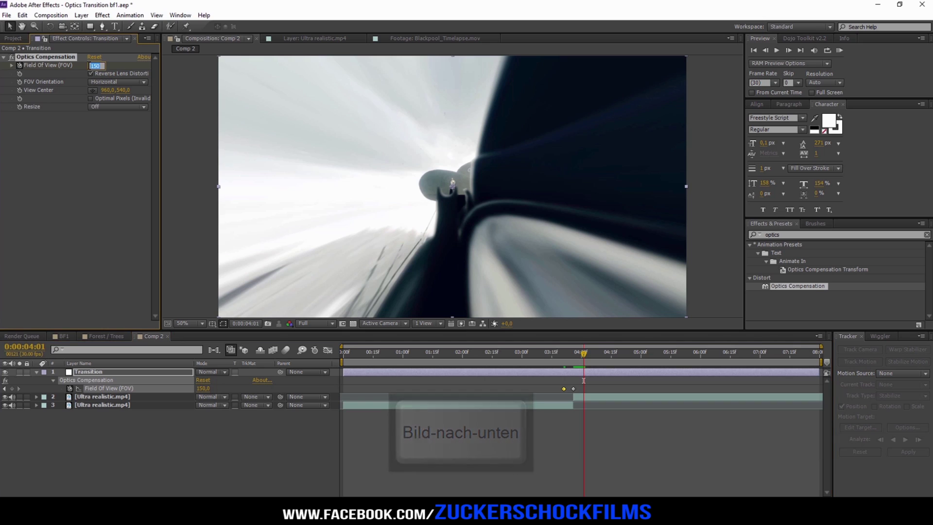
type("0")
key("Return")
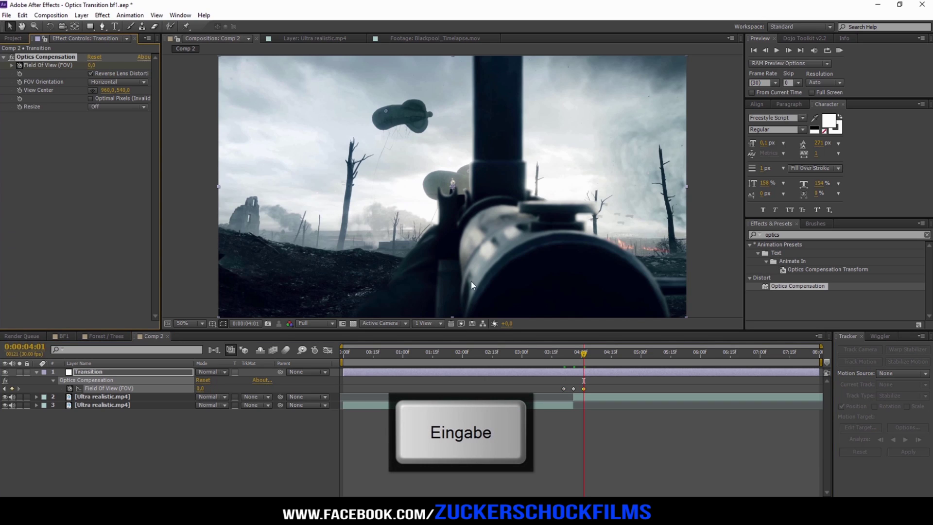
Trim the Transition layer's in and out points to roughly 3:21–4:01 around the warp.
left_click_drag(584, 354, 564, 354)
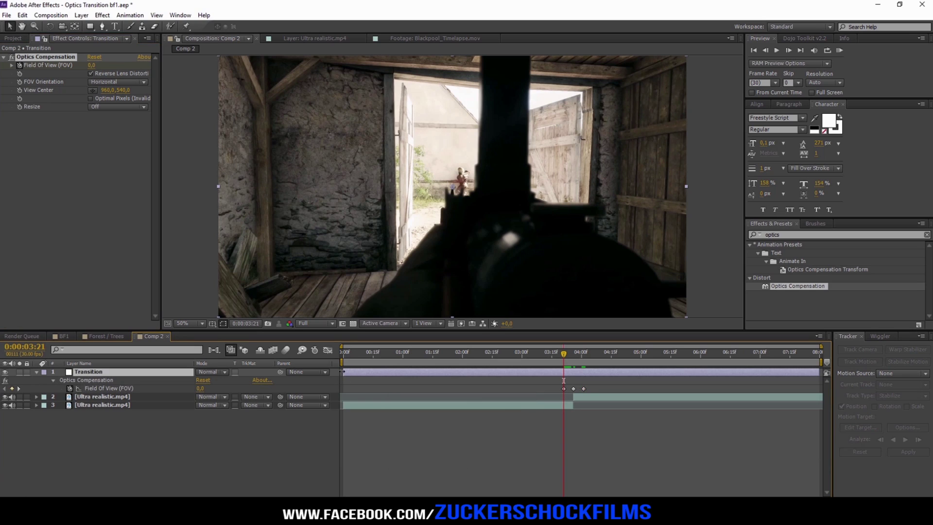
left_click_drag(343, 372, 504, 372)
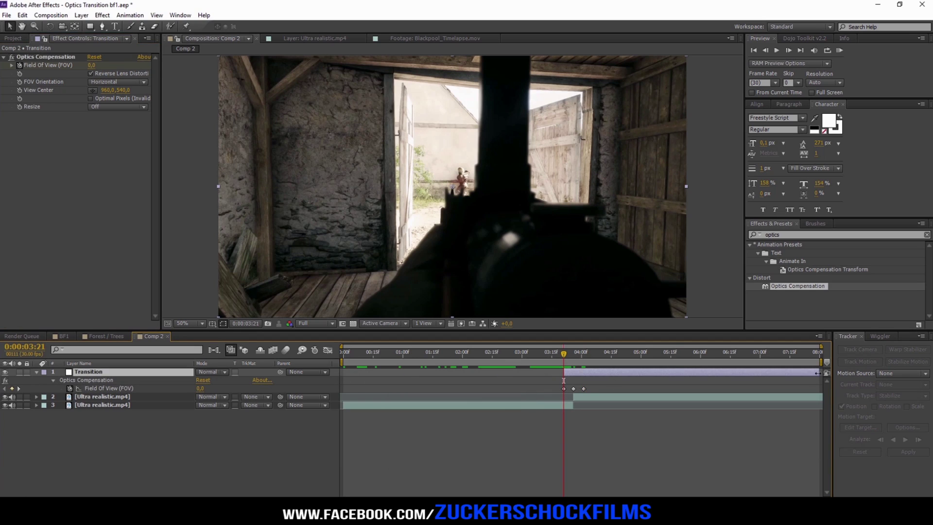
left_click_drag(816, 373, 616, 374)
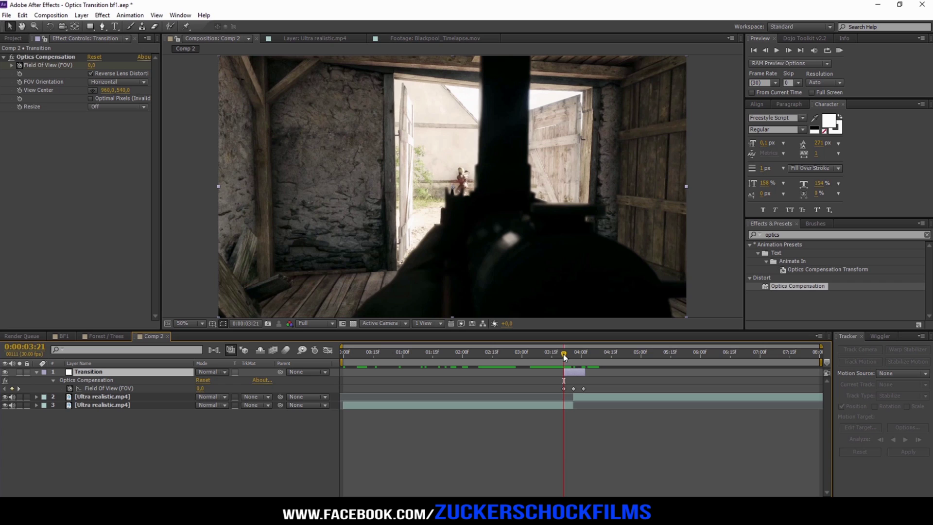
Play a RAM preview of the warp from before the cut with From Current Time on, then return to 0:00:03:21.
left_click_drag(563, 353, 514, 358)
left_click(752, 93)
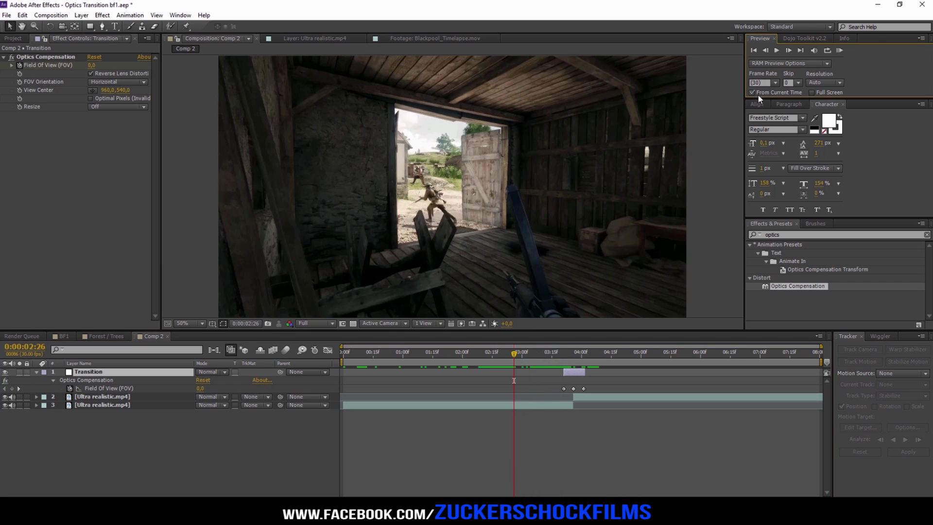
key("KP_0")
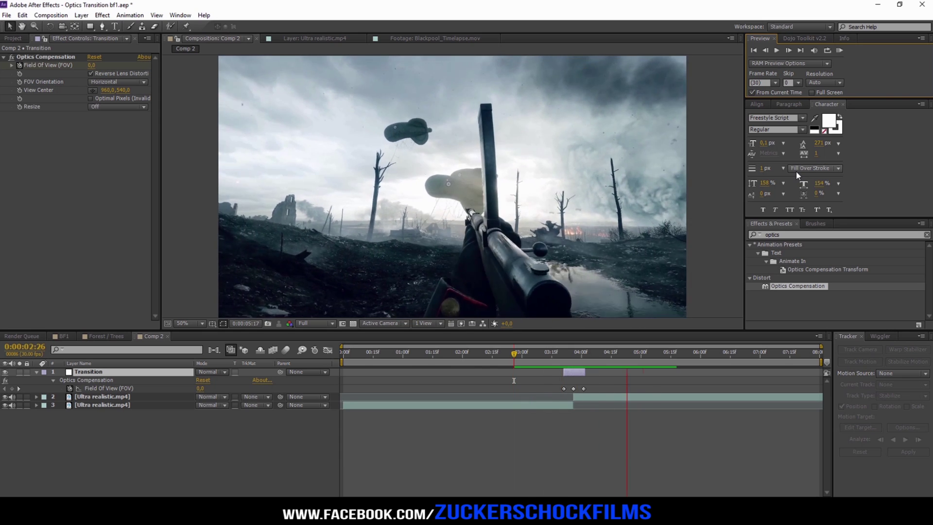
key("space")
left_click_drag(516, 355, 569, 353)
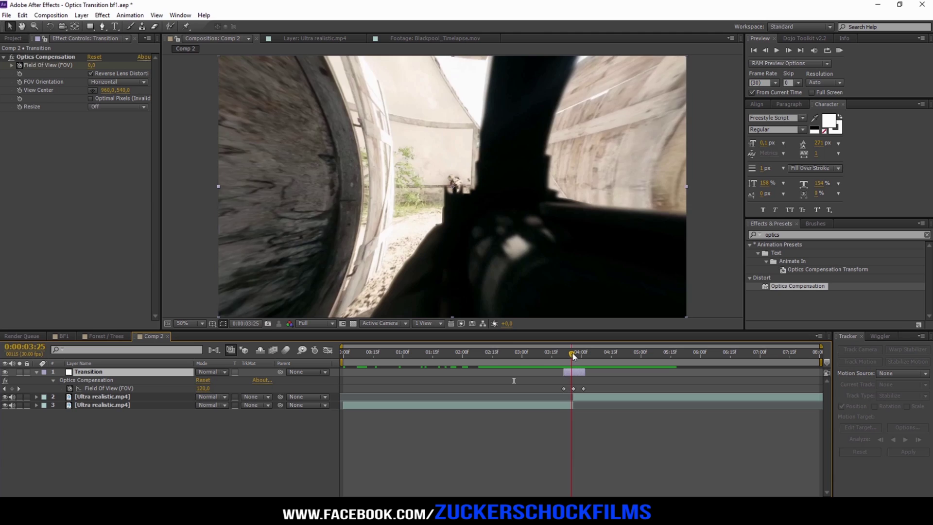